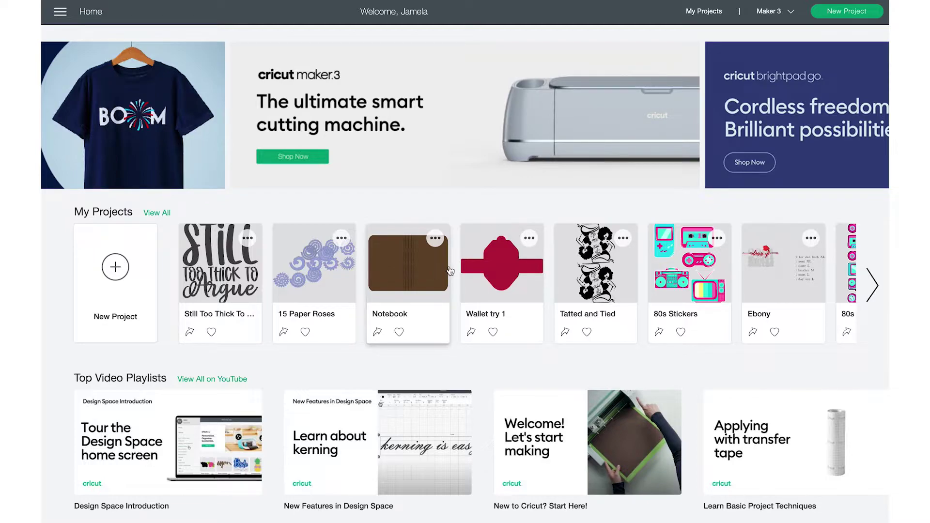
Step: Open Still Too Thick To Argue, optimise it for an Explore machine, and send it to mat preview
left_click(791, 12)
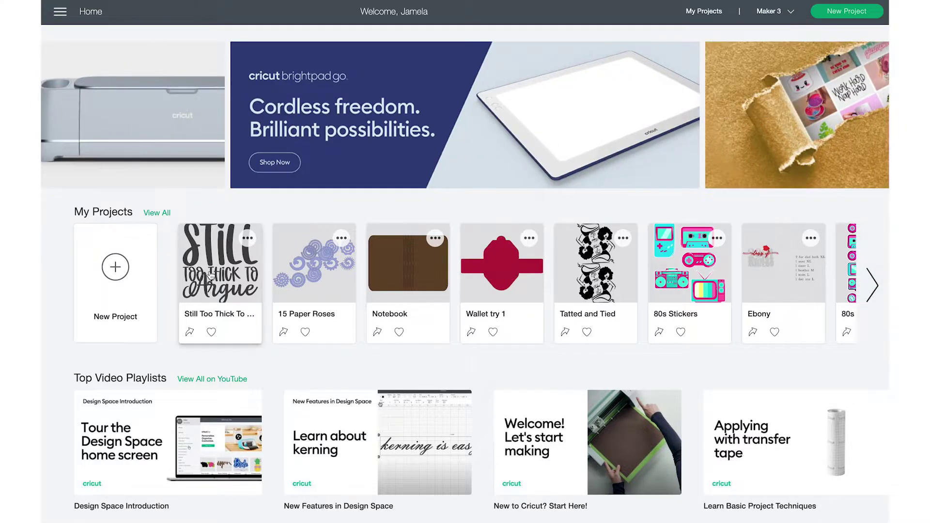
left_click(210, 273)
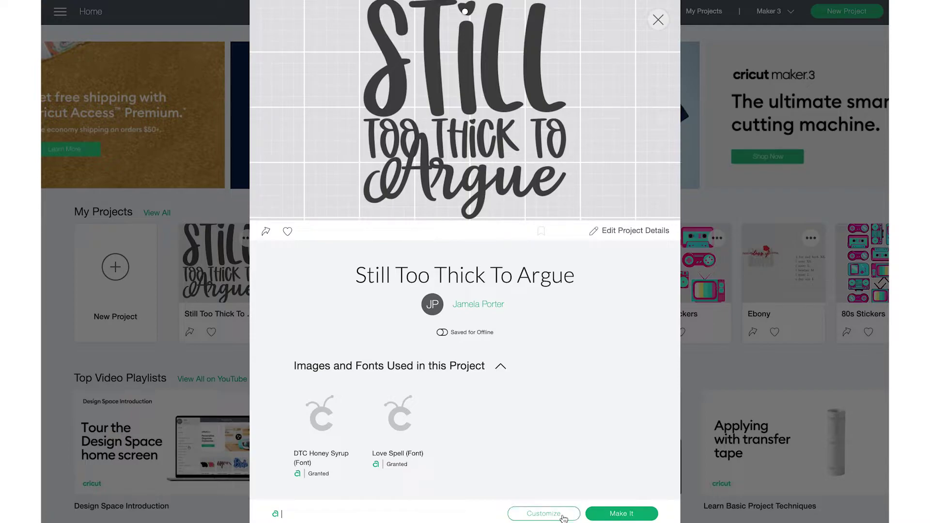
left_click(563, 516)
left_click(795, 12)
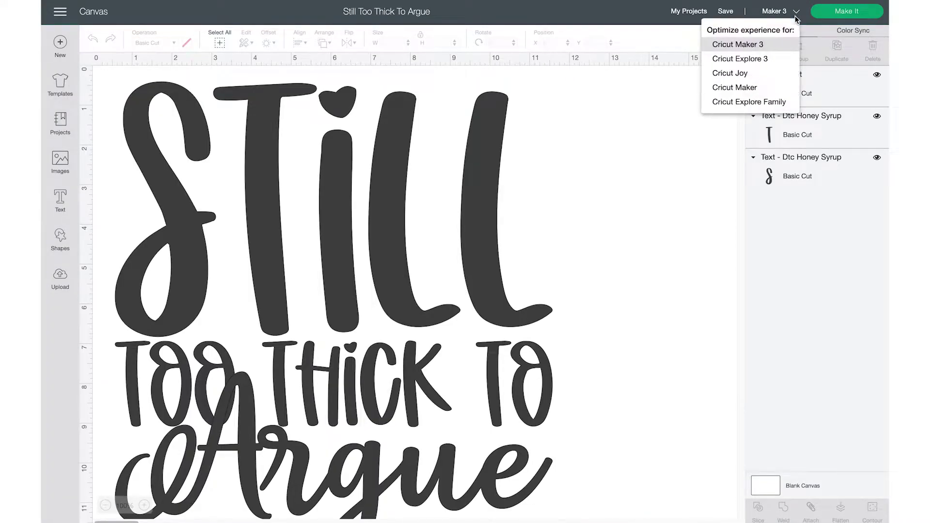
left_click(741, 102)
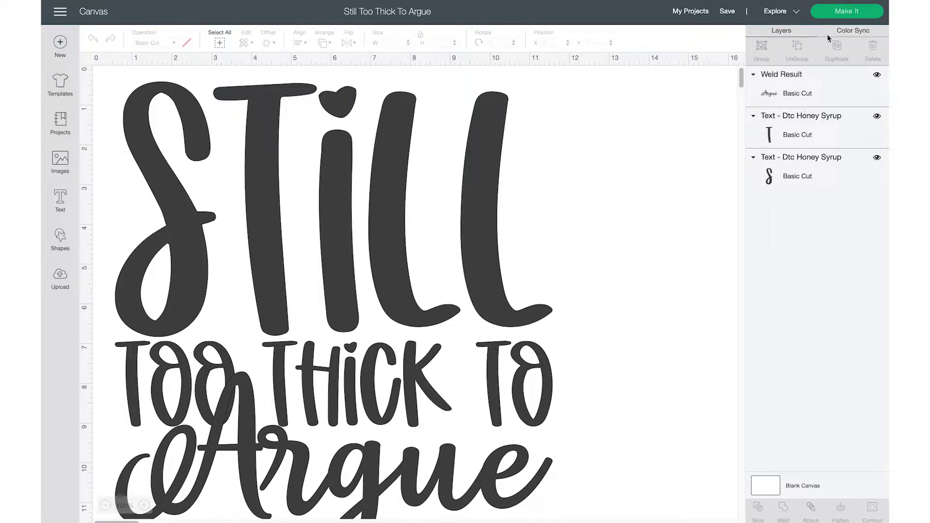
left_click(843, 13)
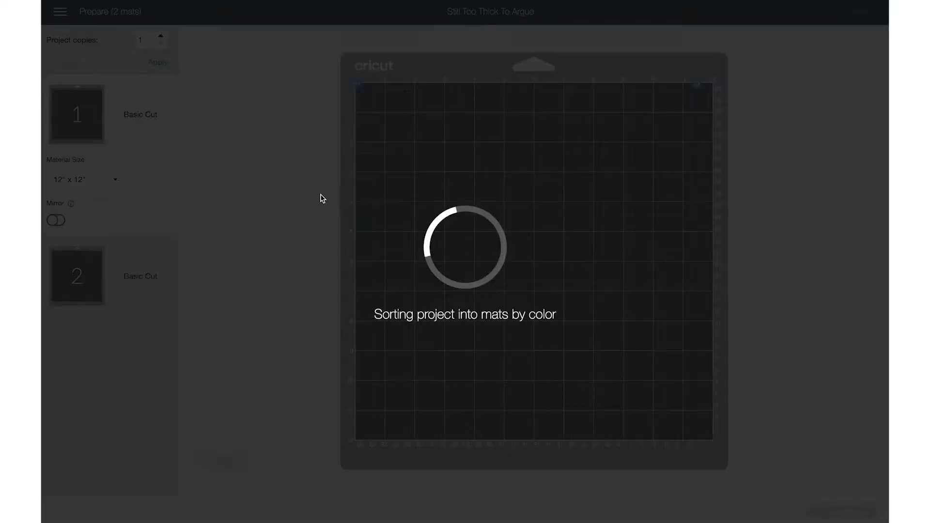
Step: In a new window, select Lightly Melanated Hecka Black from the next page of saved projects
mouse_move(119, 8)
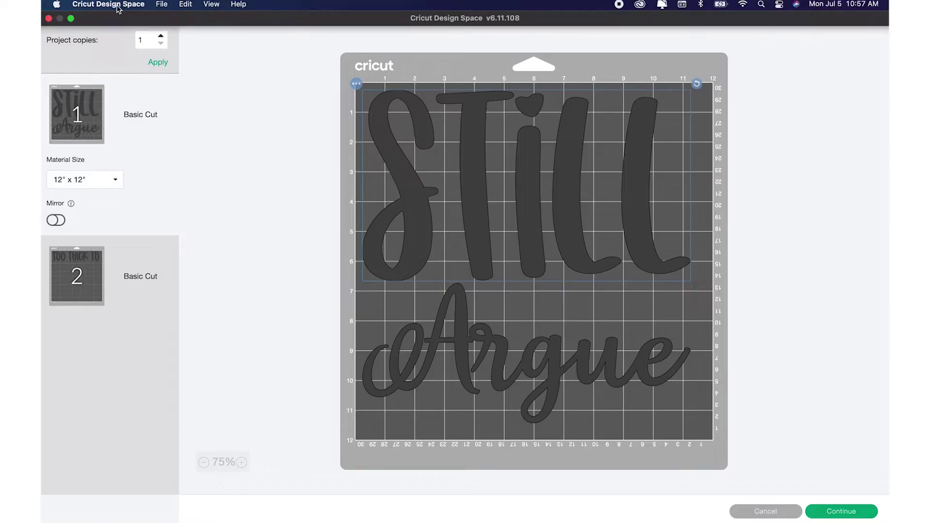
left_click(160, 8)
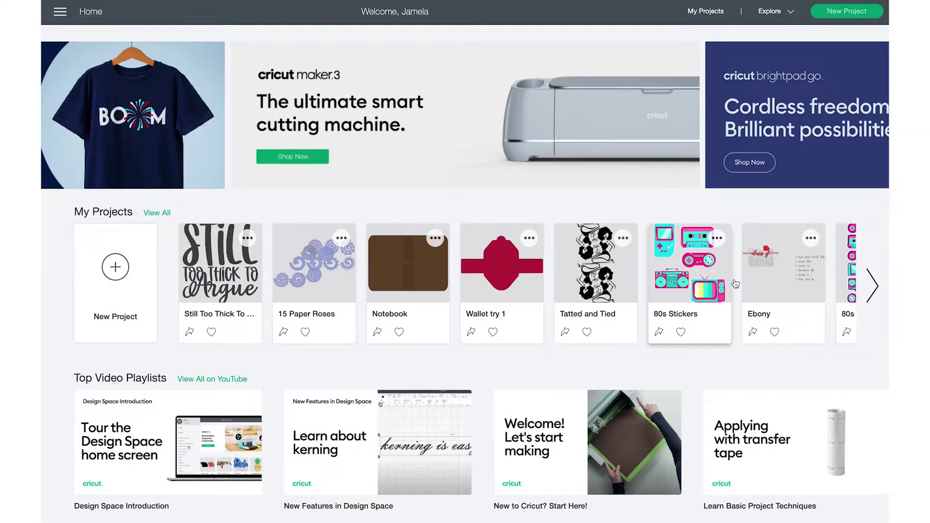
left_click(872, 286)
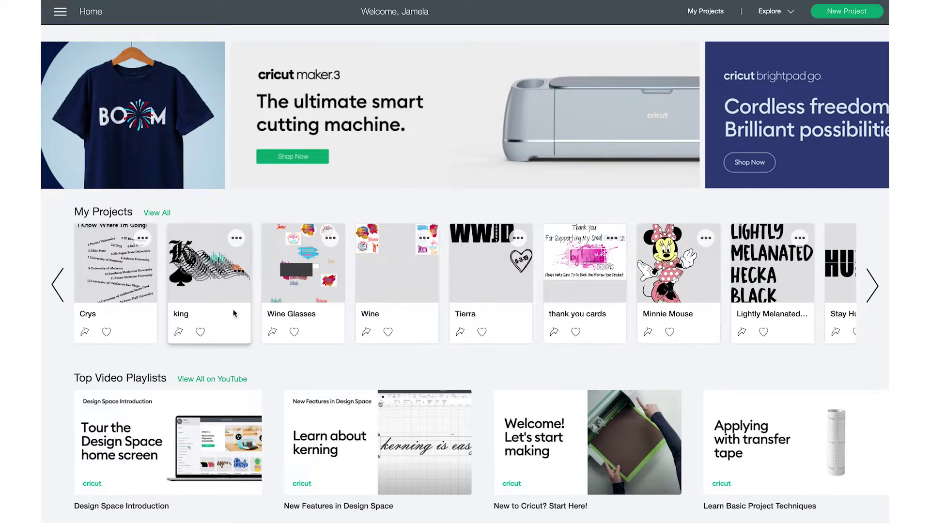
left_click(770, 271)
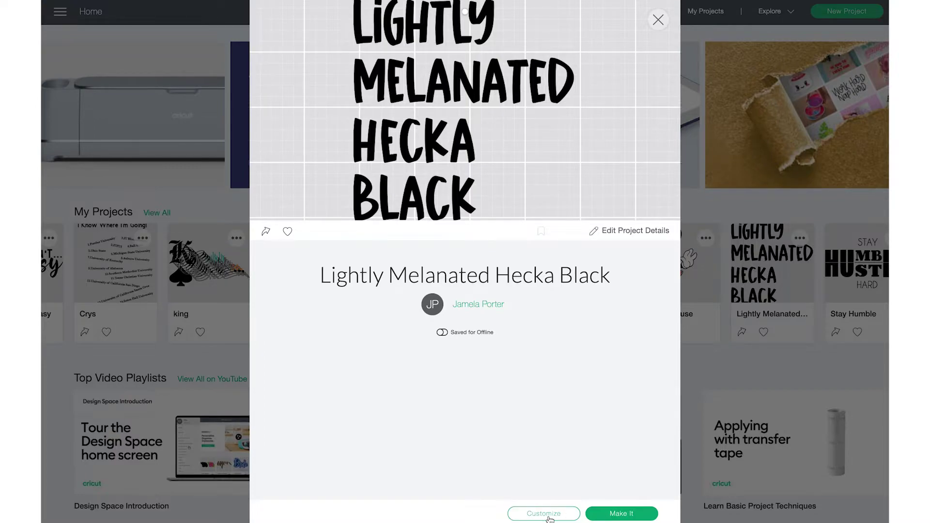
Step: Set it for Cricut Explore Family, send it to mat preview, and open another window
left_click(544, 514)
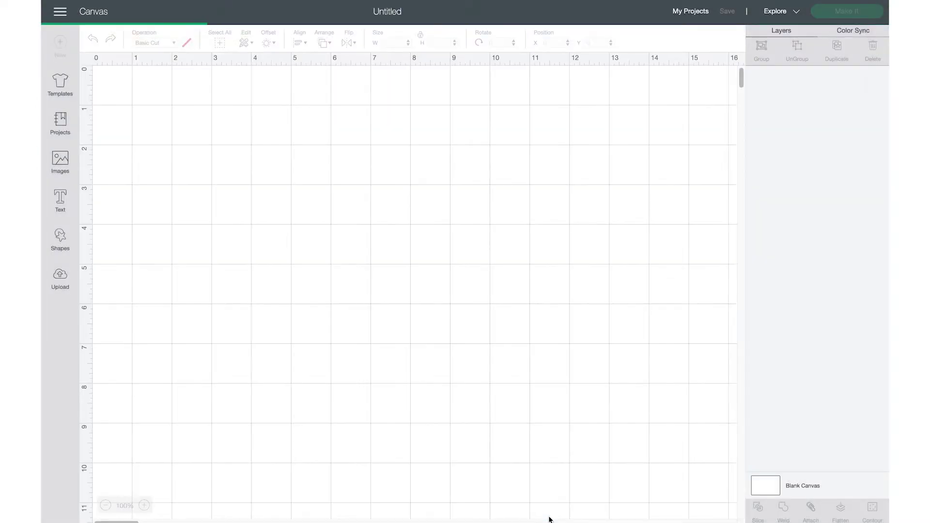
left_click(797, 22)
left_click(797, 19)
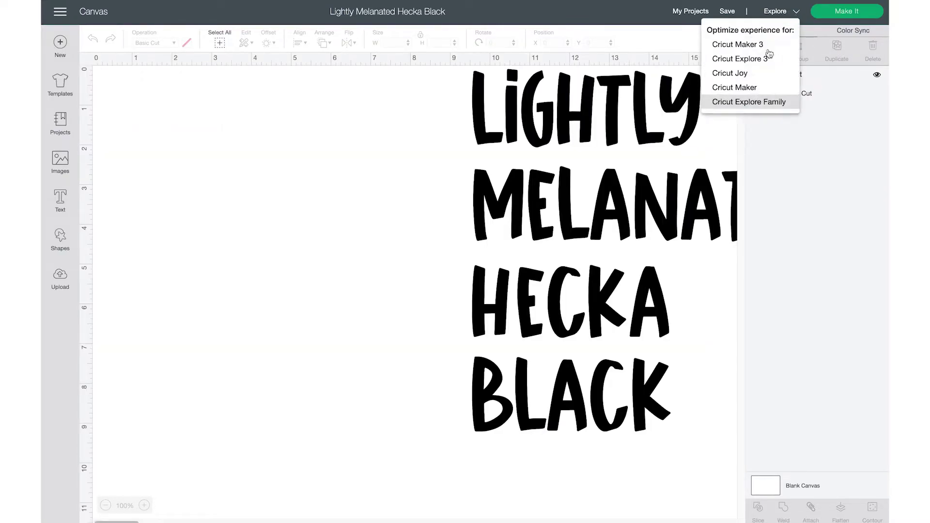
left_click(759, 103)
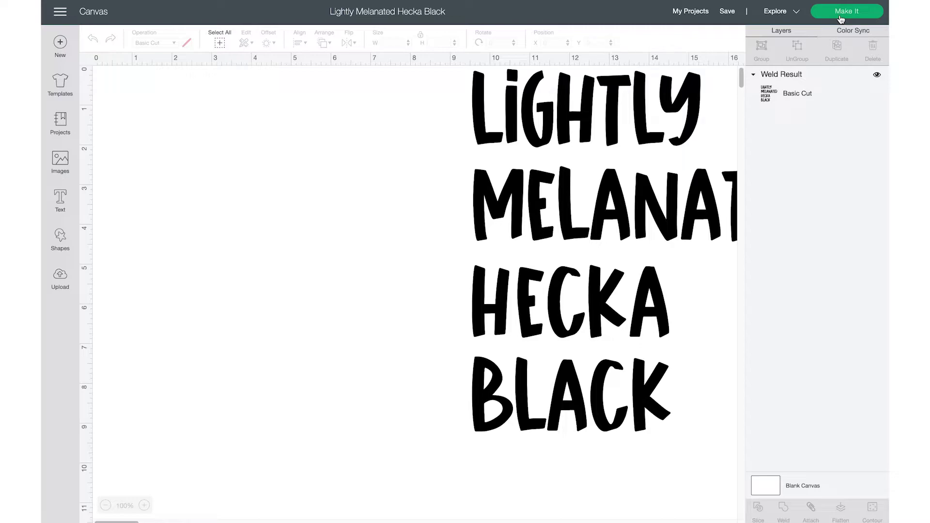
left_click(841, 18)
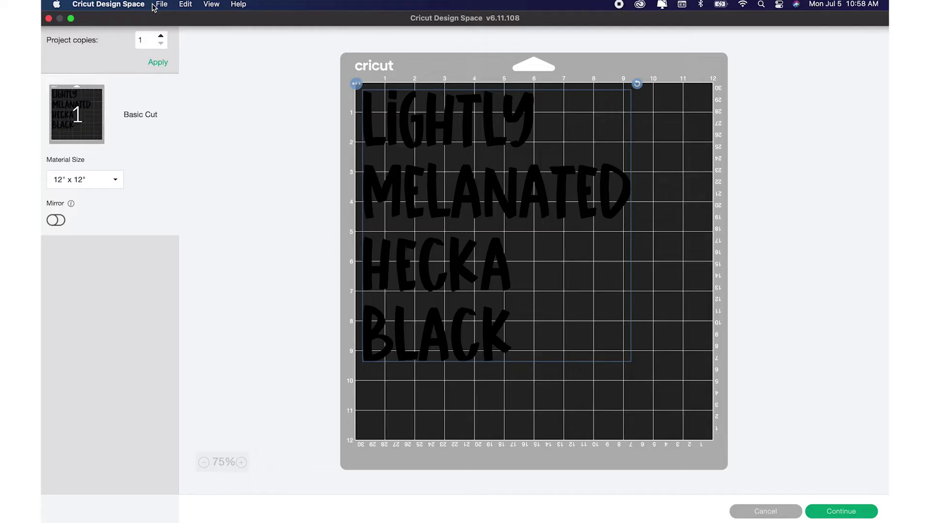
left_click(161, 4)
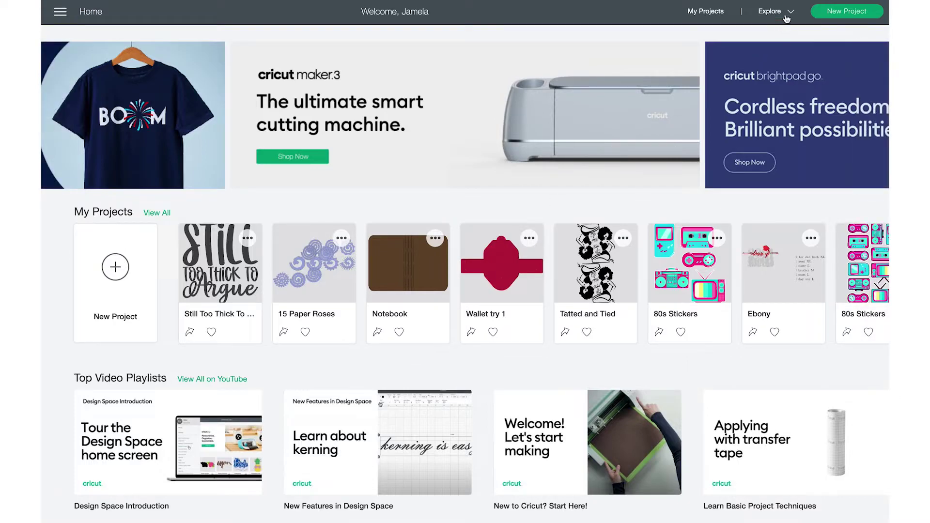
Step: Switch the Home machine to Cricut Maker and send Still Too Thick To Argue to mat preview
left_click(790, 12)
left_click(738, 87)
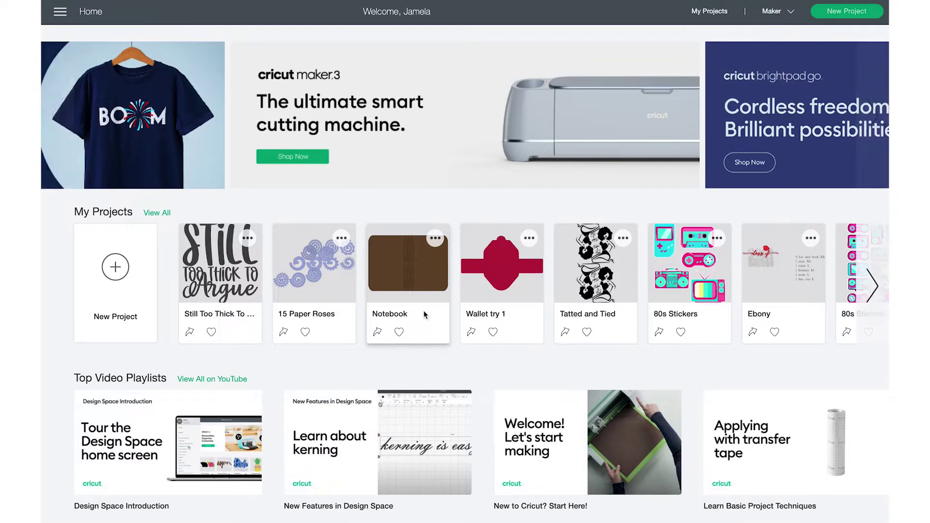
left_click(228, 291)
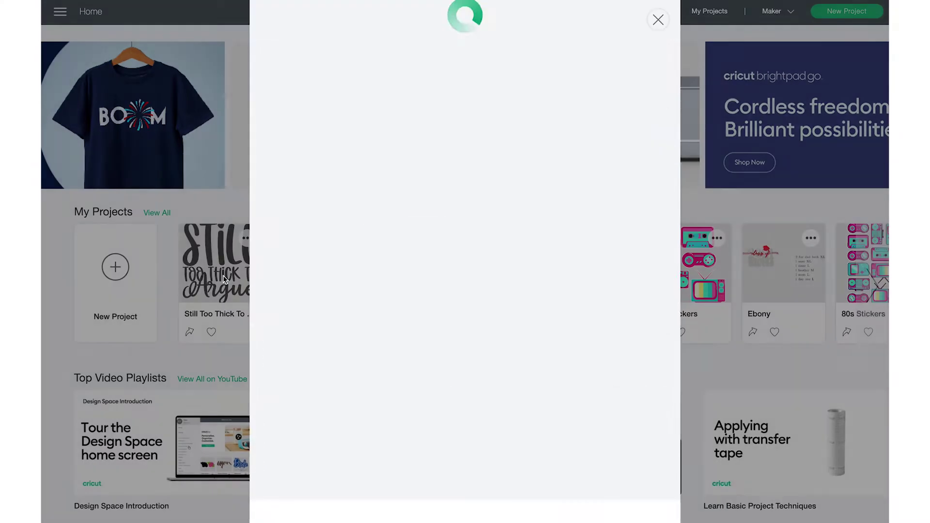
left_click(614, 515)
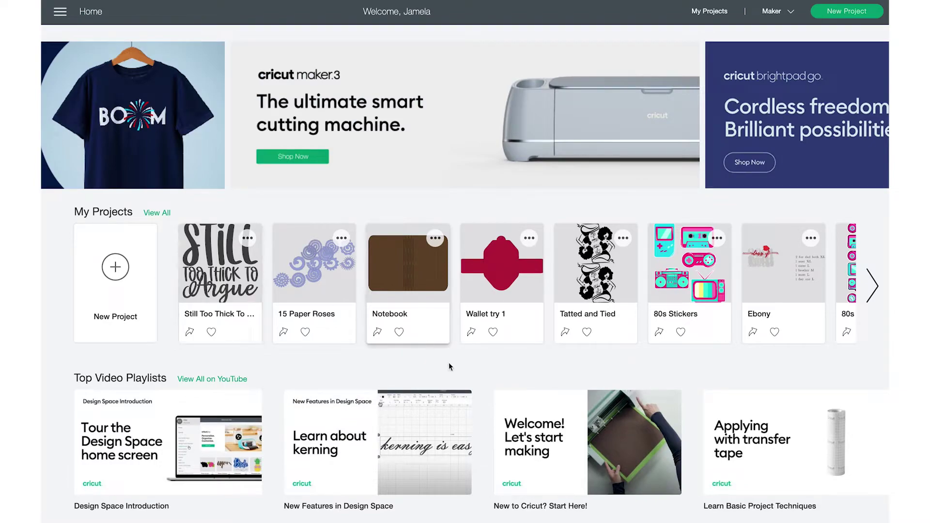
Step: Set Still Too Thick To Argue for a Cricut Maker 3 and prepare it On Mat
left_click(194, 270)
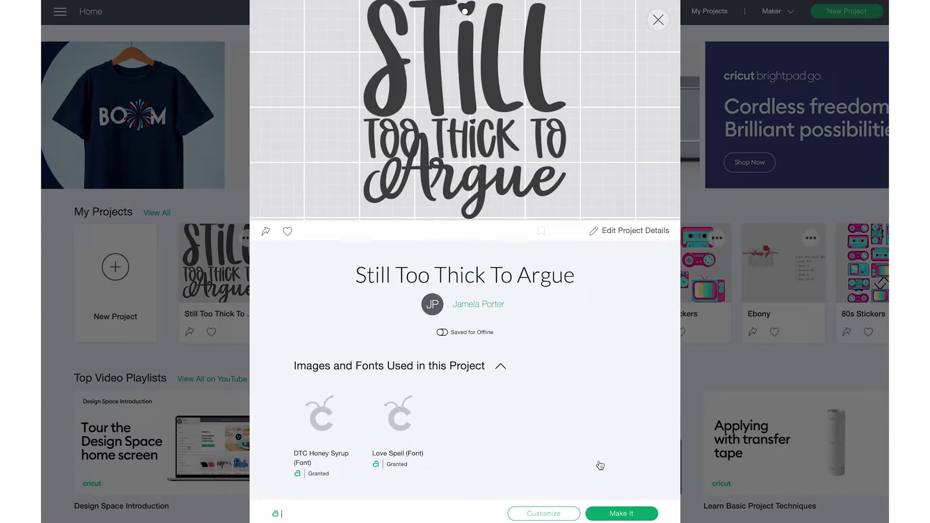
left_click(557, 512)
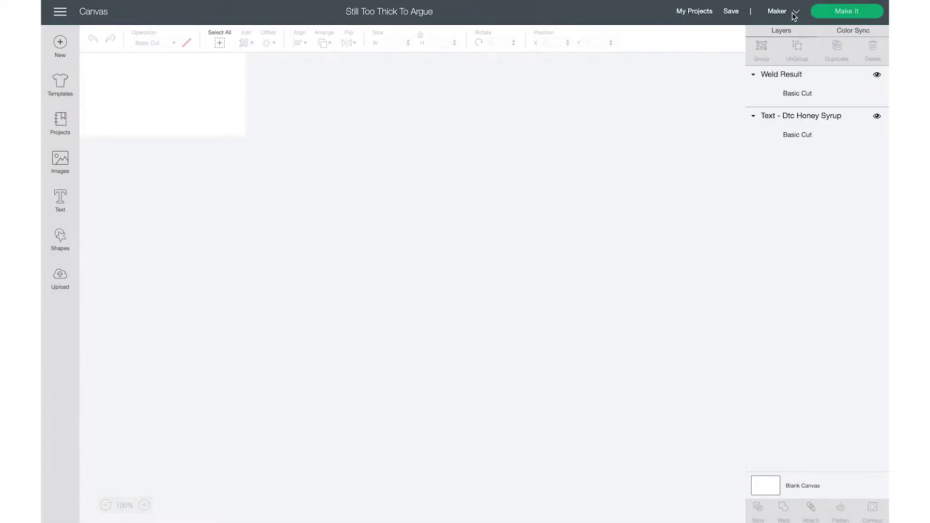
left_click(790, 13)
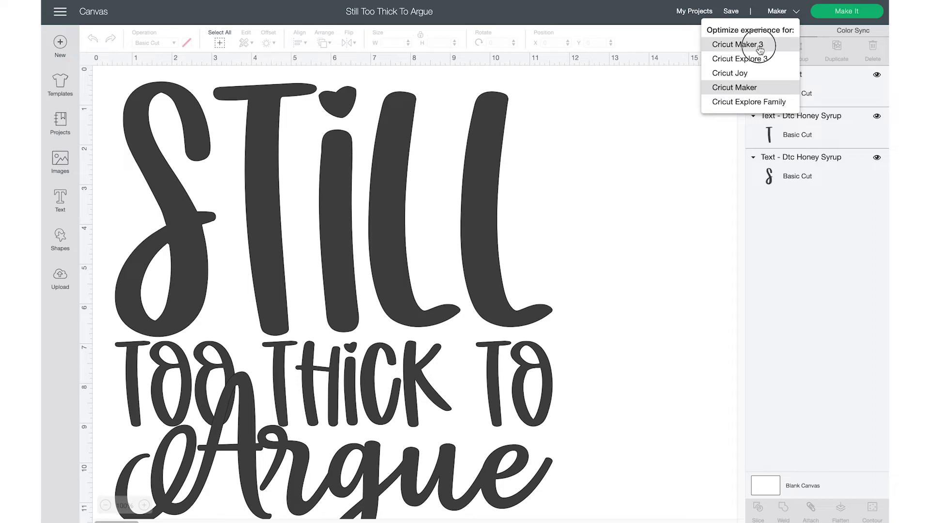
left_click(760, 49)
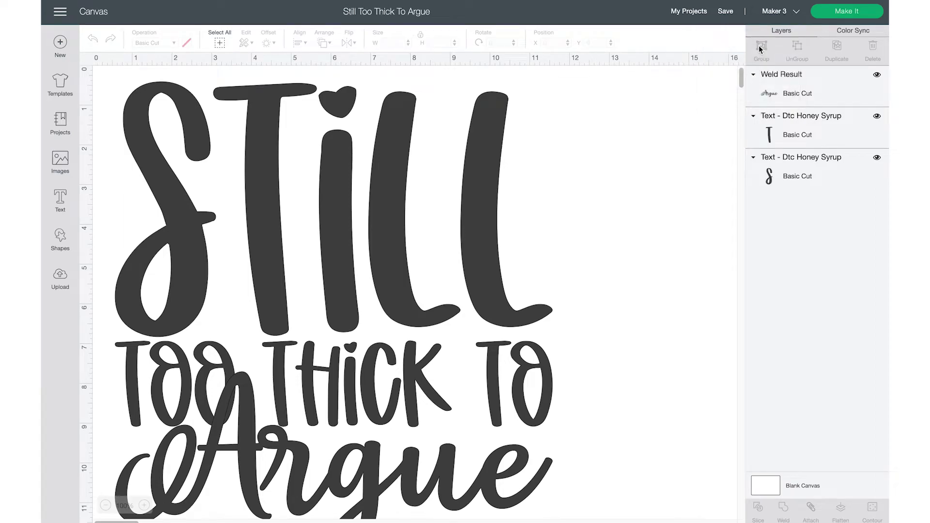
left_click(845, 11)
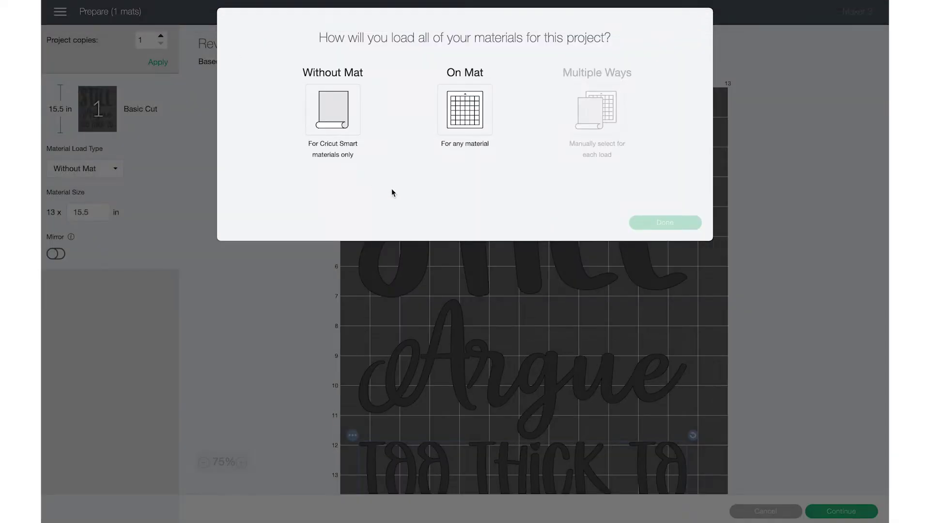
left_click(440, 119)
left_click(679, 227)
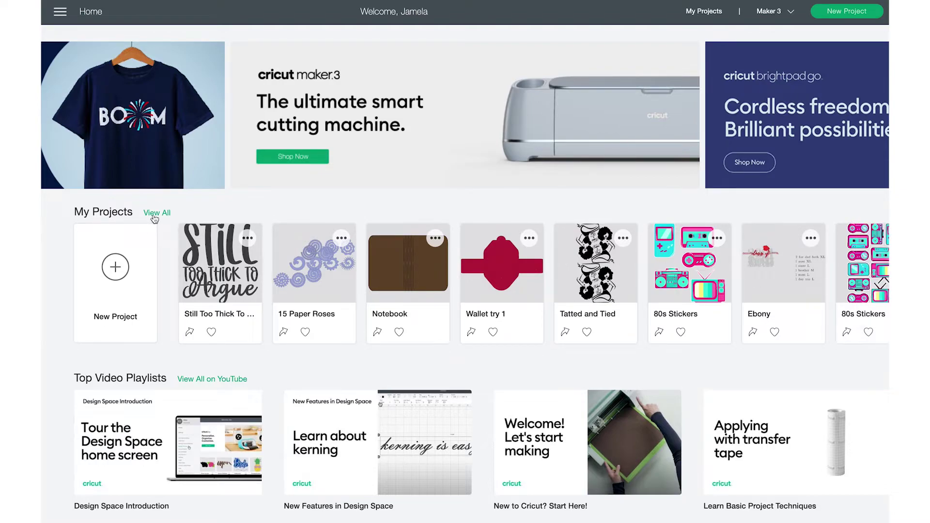
Step: Find Tierra among all saved projects and open it on the design canvas
left_click(153, 215)
scroll(552, 294, "down", 2)
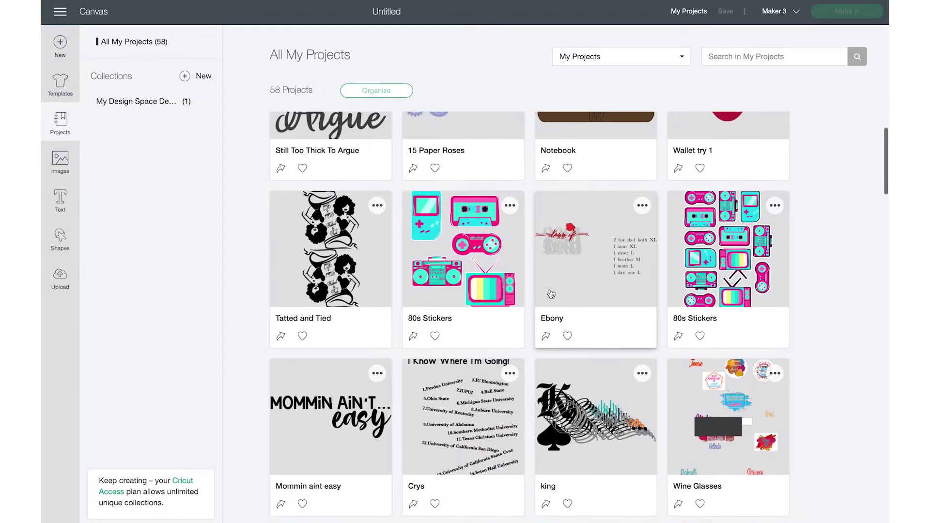
scroll(551, 294, "down", 8)
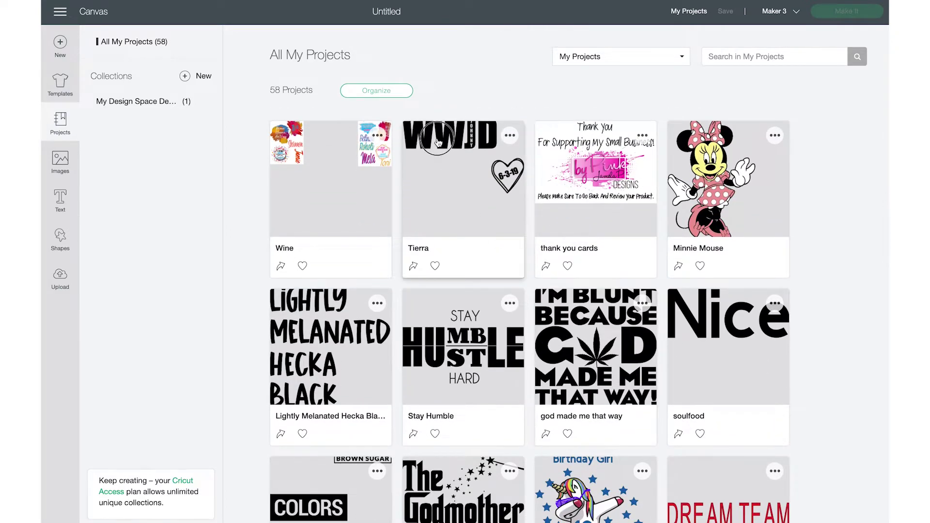
left_click(438, 141)
left_click(550, 514)
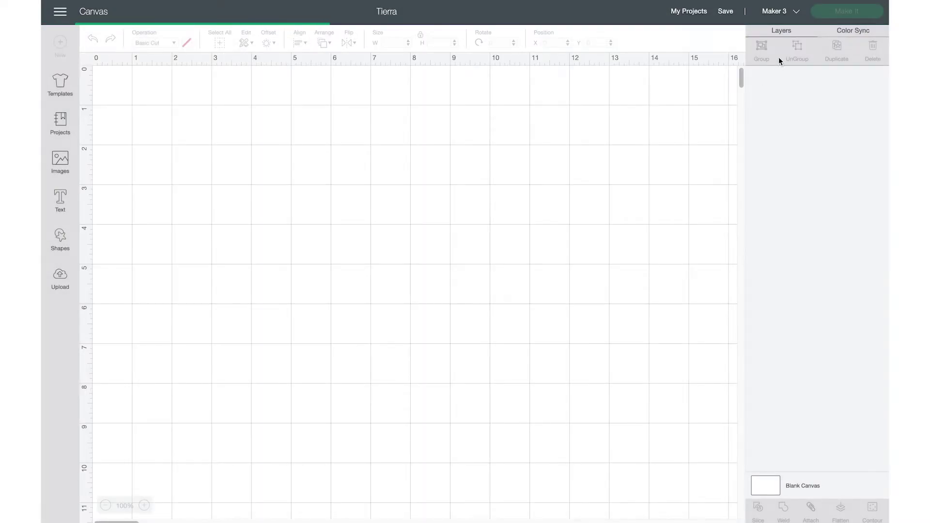
Step: Set Tierra for a Cricut Joy and prepare it On Mat
left_click(795, 11)
left_click(772, 71)
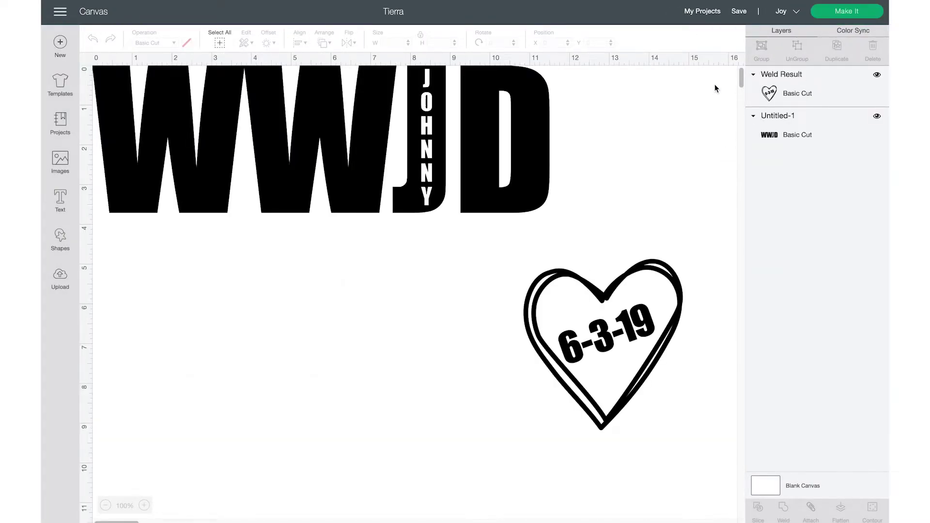
left_click(844, 15)
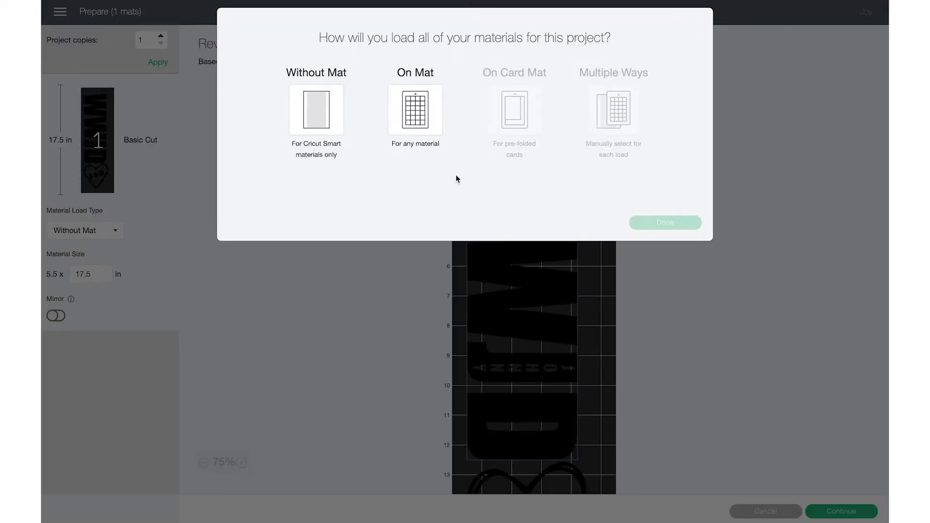
left_click(412, 112)
left_click(652, 223)
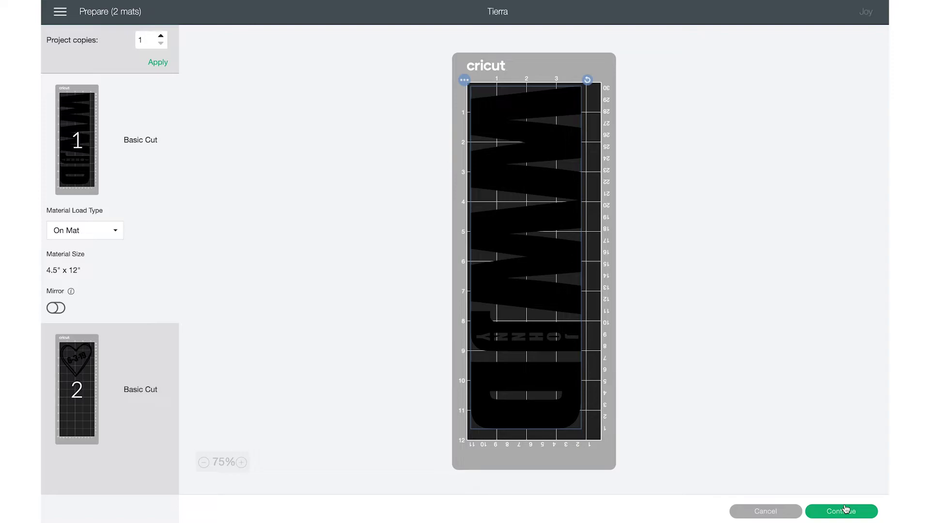
Step: Turn on Mirror for Tierra's mat 1 and continue all three projects to their Make screens
left_click(56, 308)
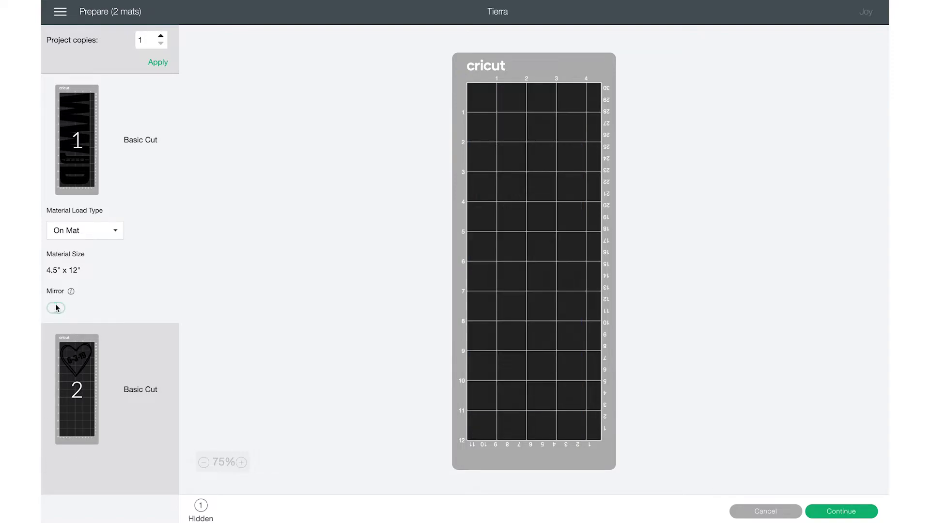
left_click(826, 513)
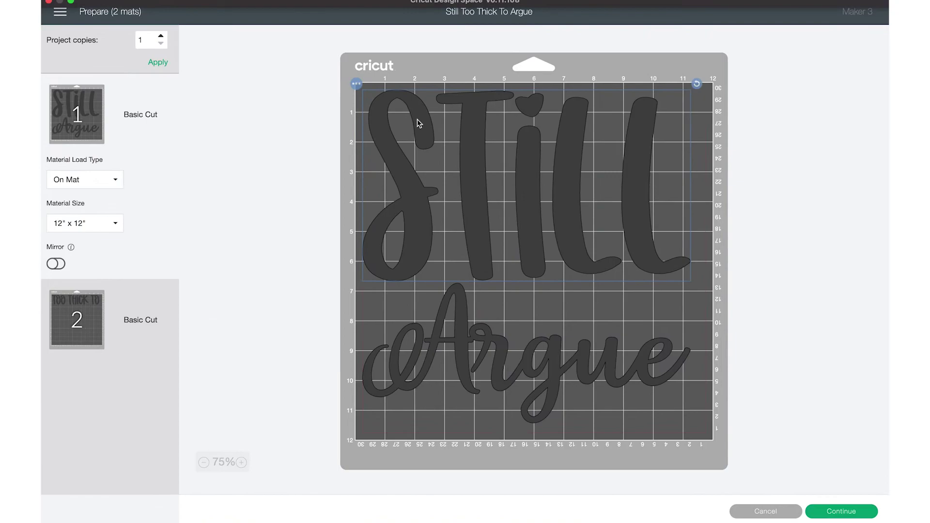
left_click(843, 511)
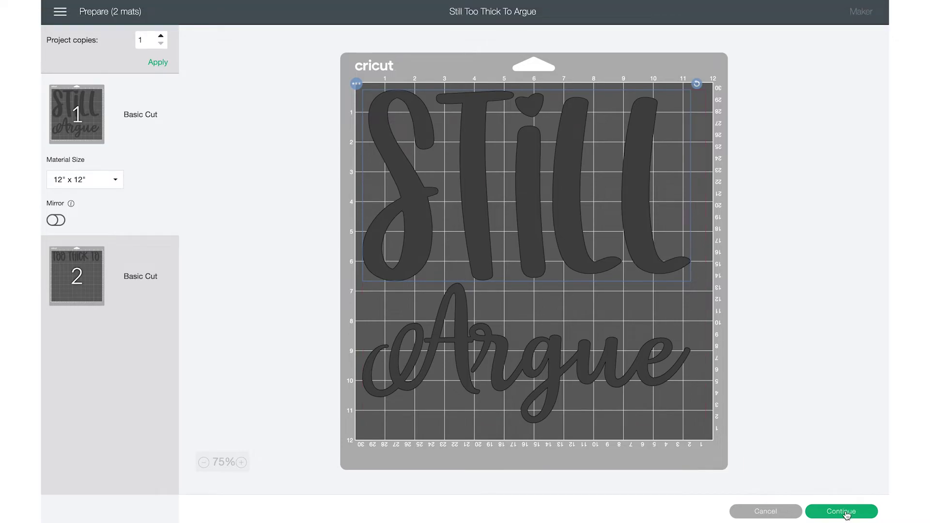
left_click(788, 512)
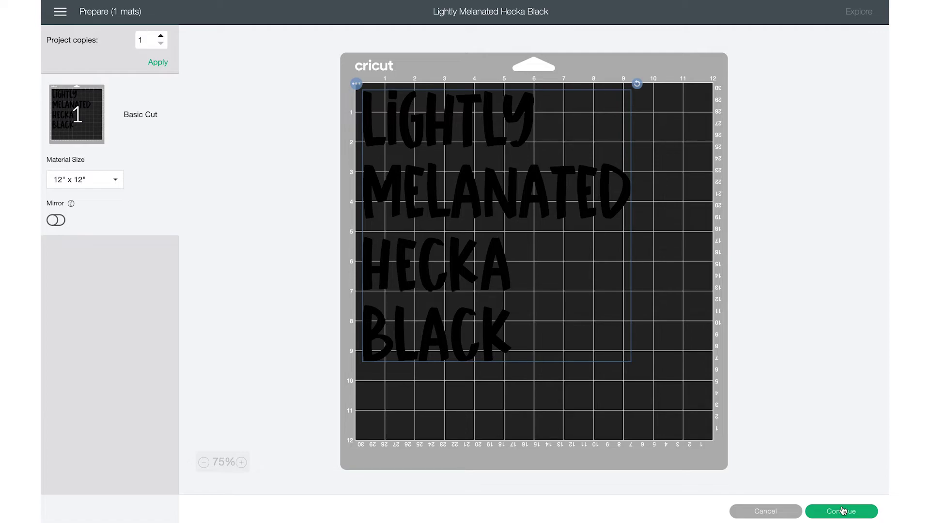
left_click(842, 511)
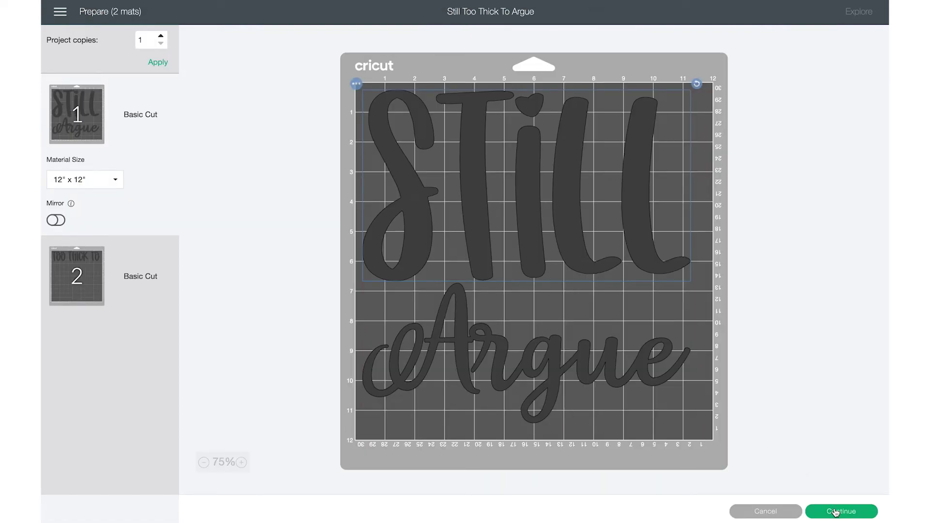
Step: Continue Still Too Thick To Argue from the remaining Prepare screen to its two-mat Make screen
left_click(835, 511)
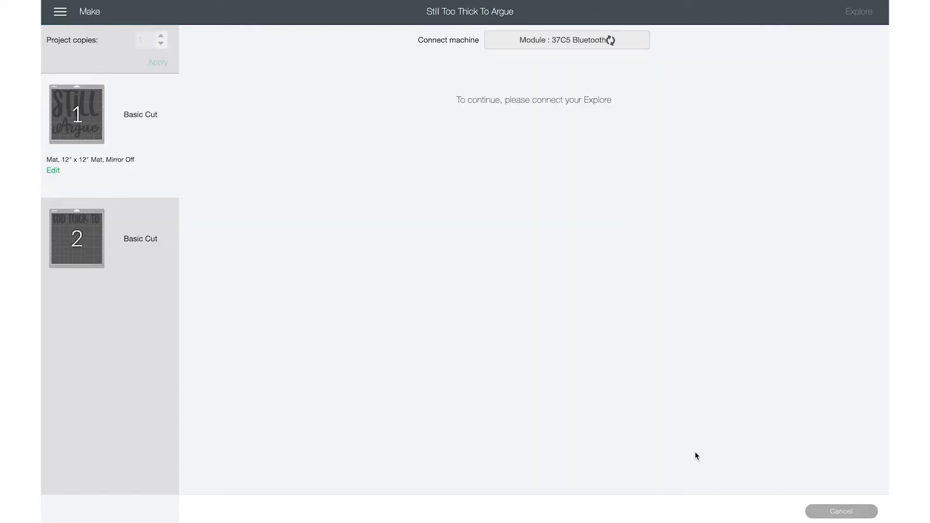